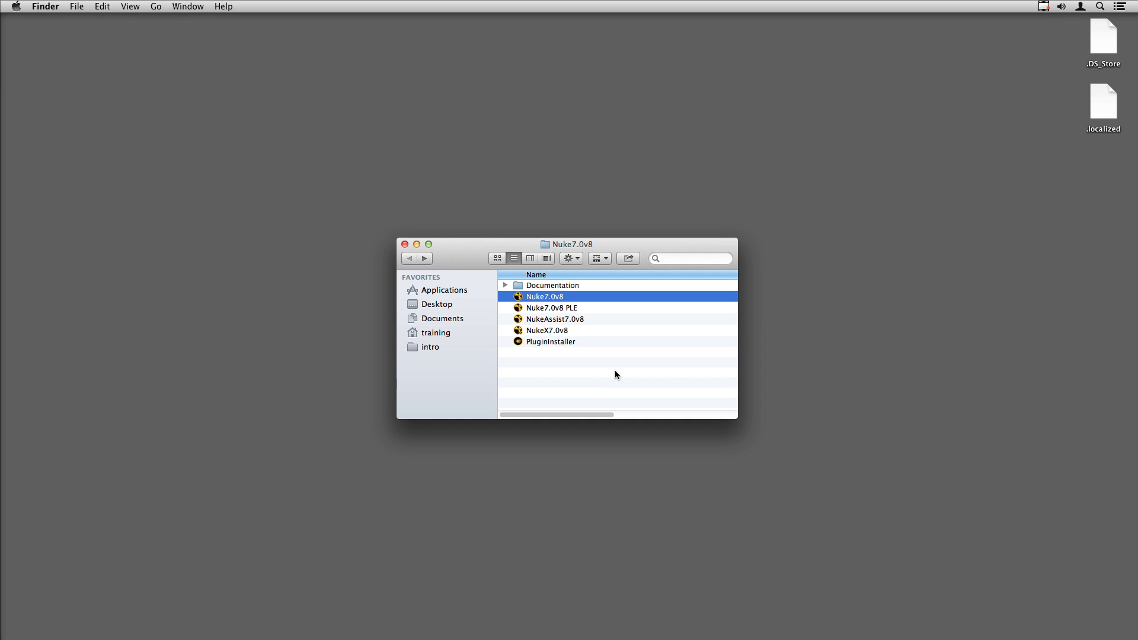
Step through the application editions in the Nuke7.0v8 folder as far as NukeX7.0v8 and back to NukeAssist7.0v8.
key(Down)
key(Down)
key(Down)
key(Down)
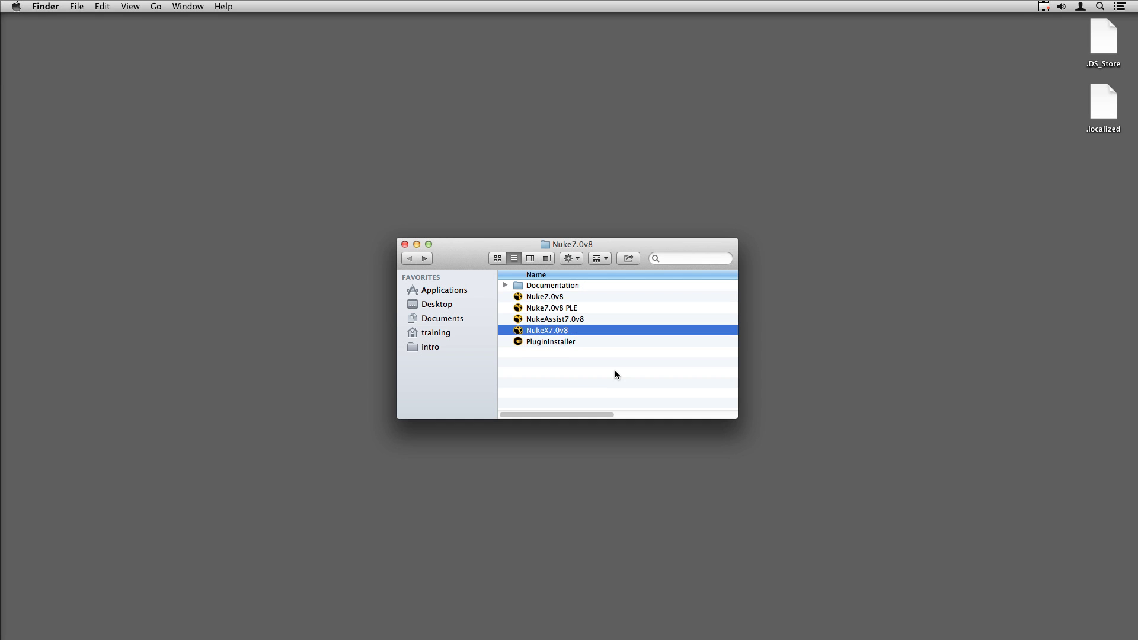
key(Up)
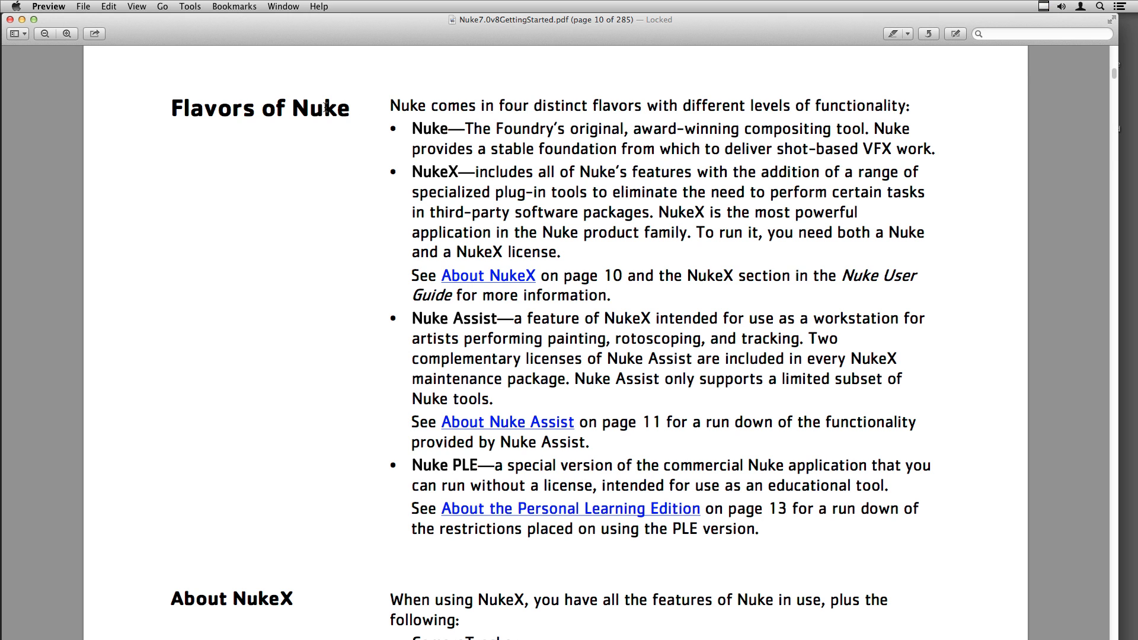
Examine the About NukeX section of the getting started guide, highlighting the feature list, Denoise and GPU Acceleration.
scroll(348, 237, down, 10)
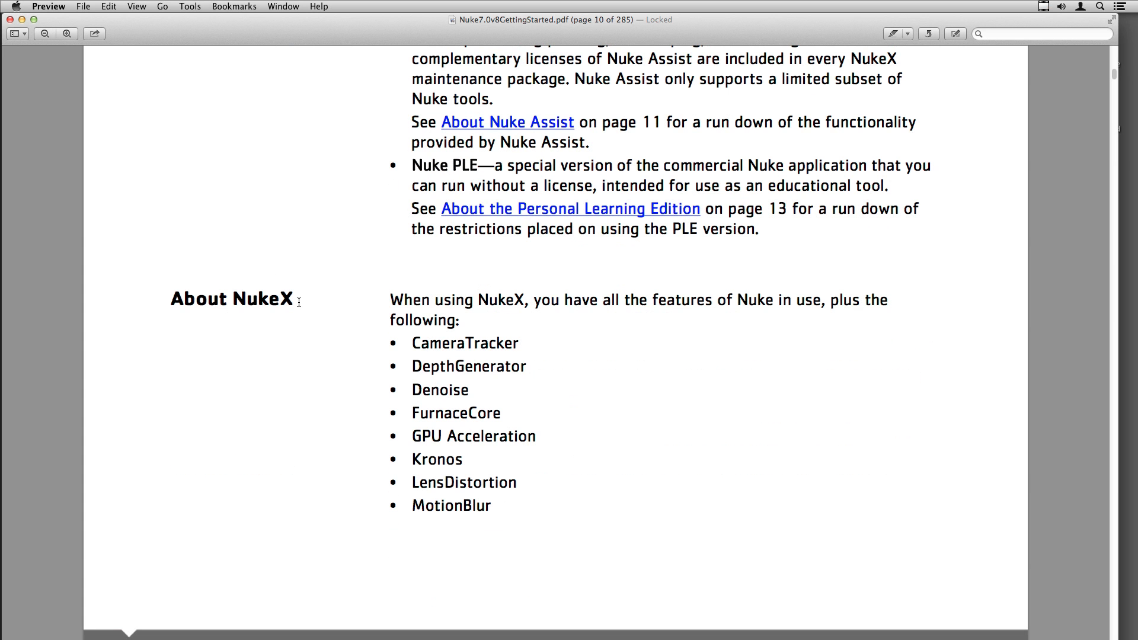
scroll(299, 304, down, 7)
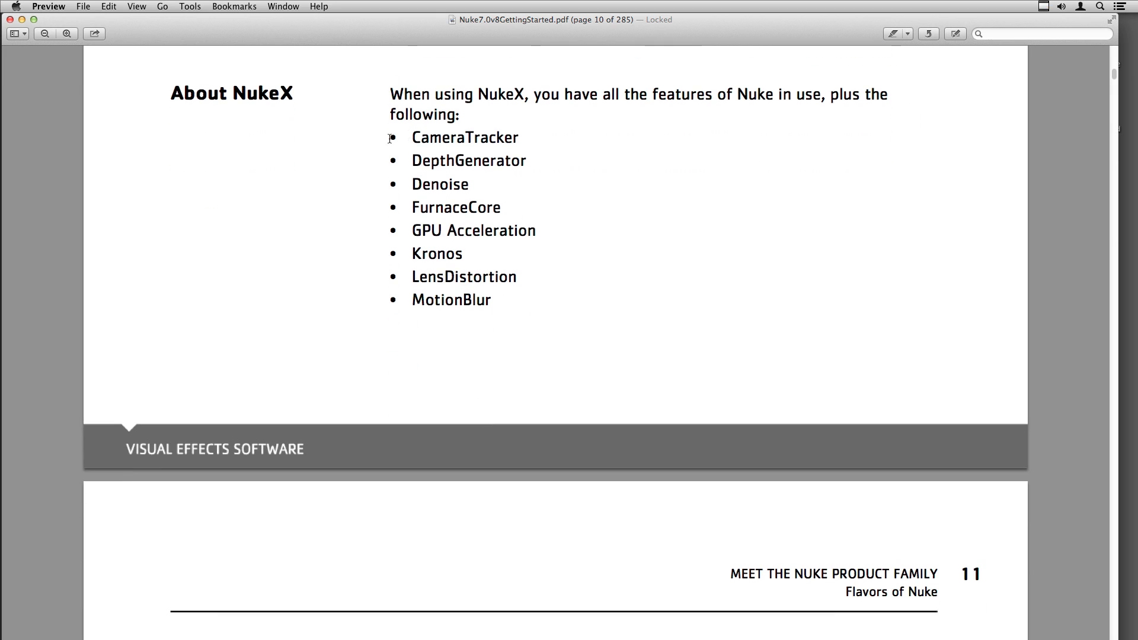
drag(389, 138, 518, 298)
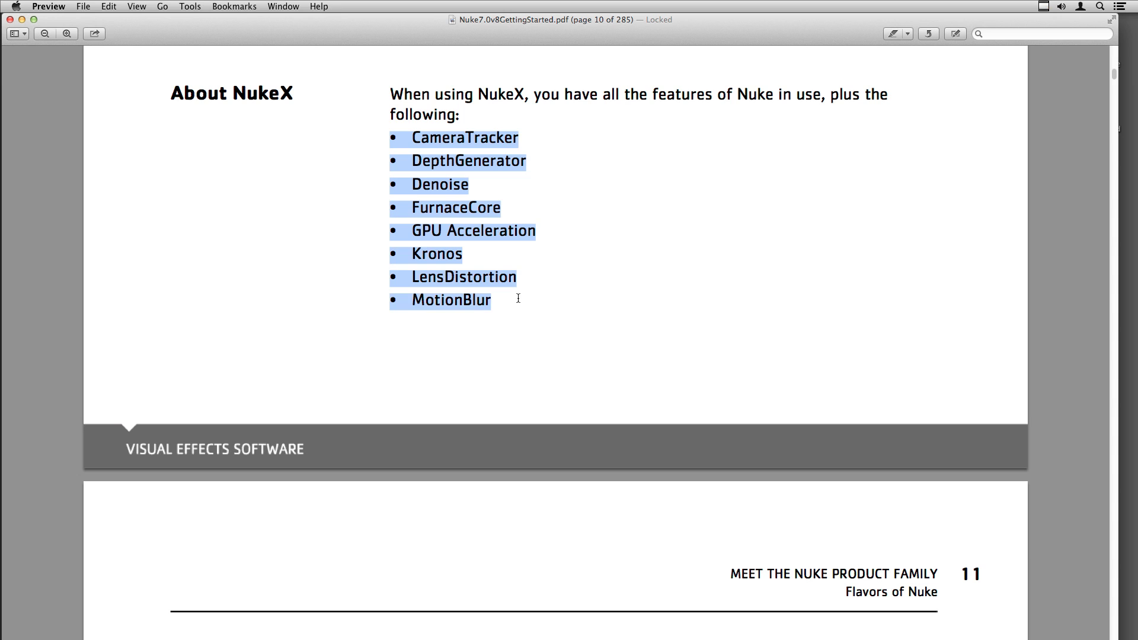
click(522, 304)
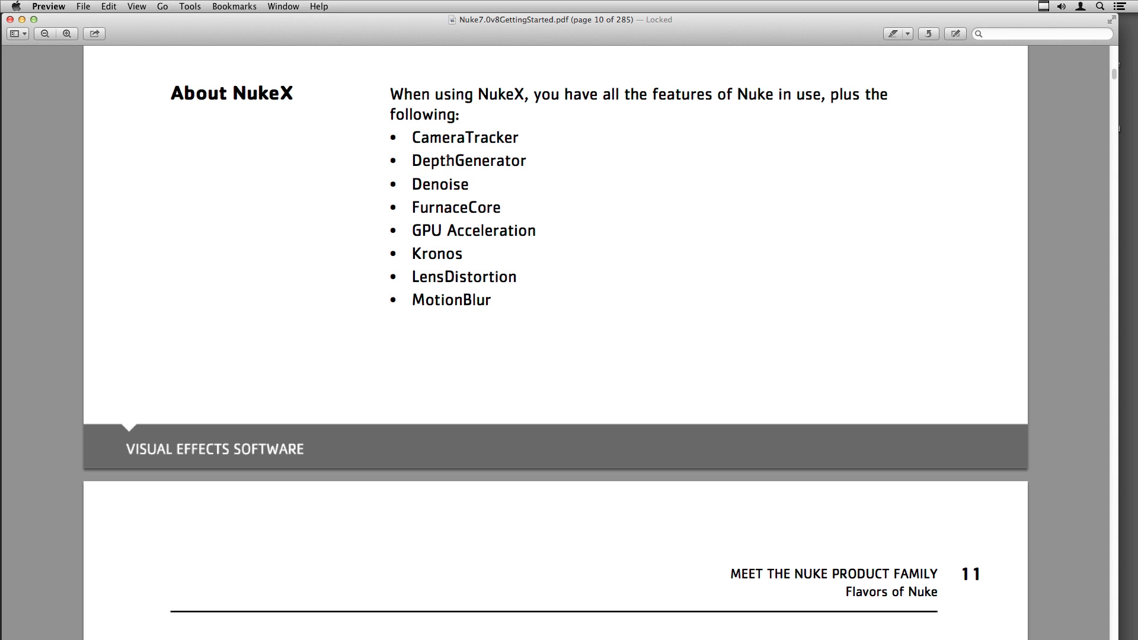
drag(413, 185, 478, 183)
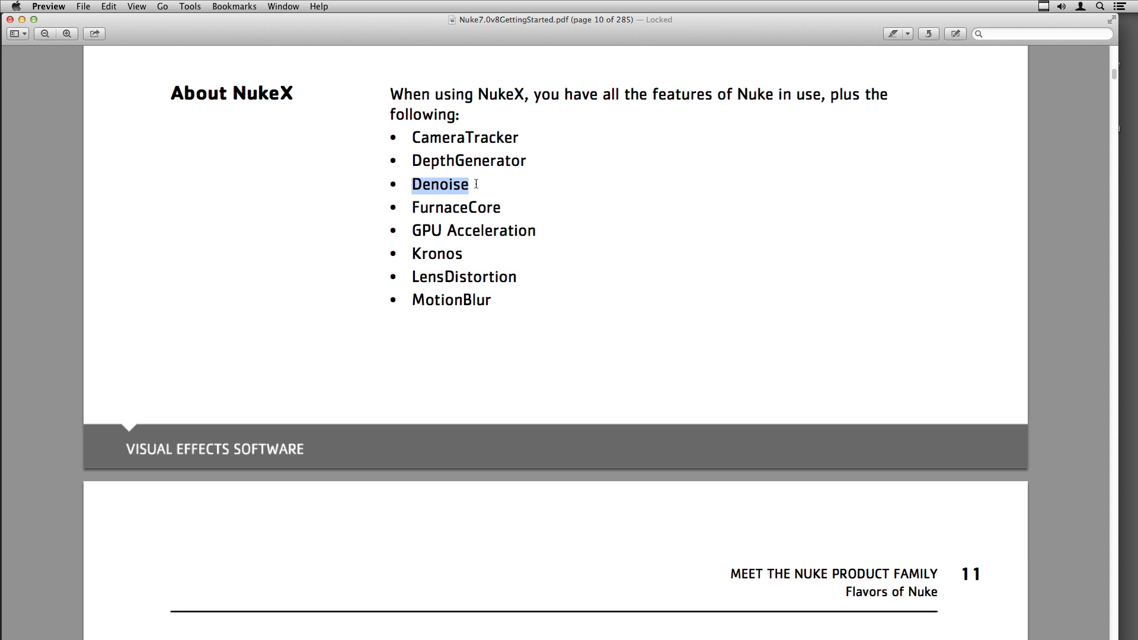
click(505, 196)
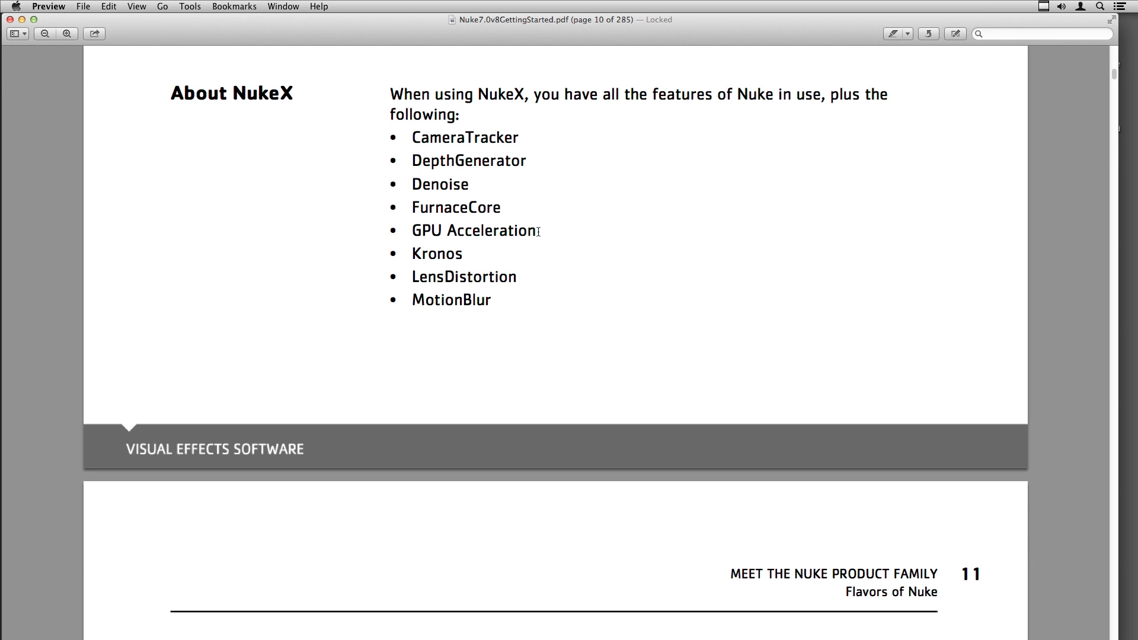
drag(537, 233, 411, 231)
click(386, 241)
scroll(388, 242, down, 10)
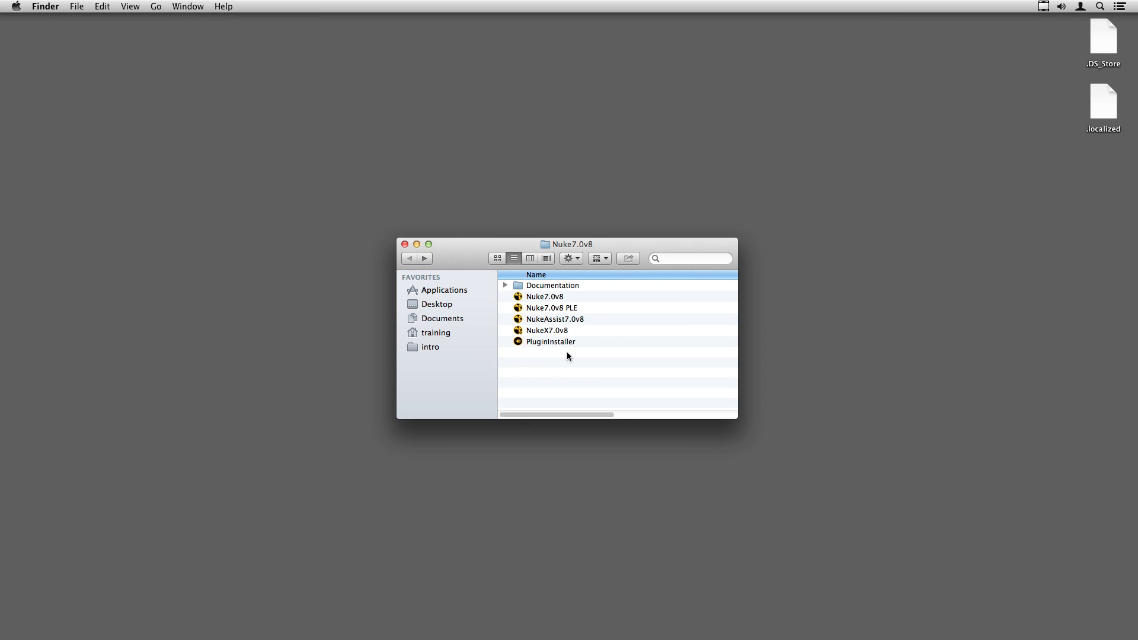
Select the Nuke7.0v8 PLE and NukeAssist7.0v8 editions in Finder, and examine the guide's table of nodes supported by Nuke Assist.
click(603, 308)
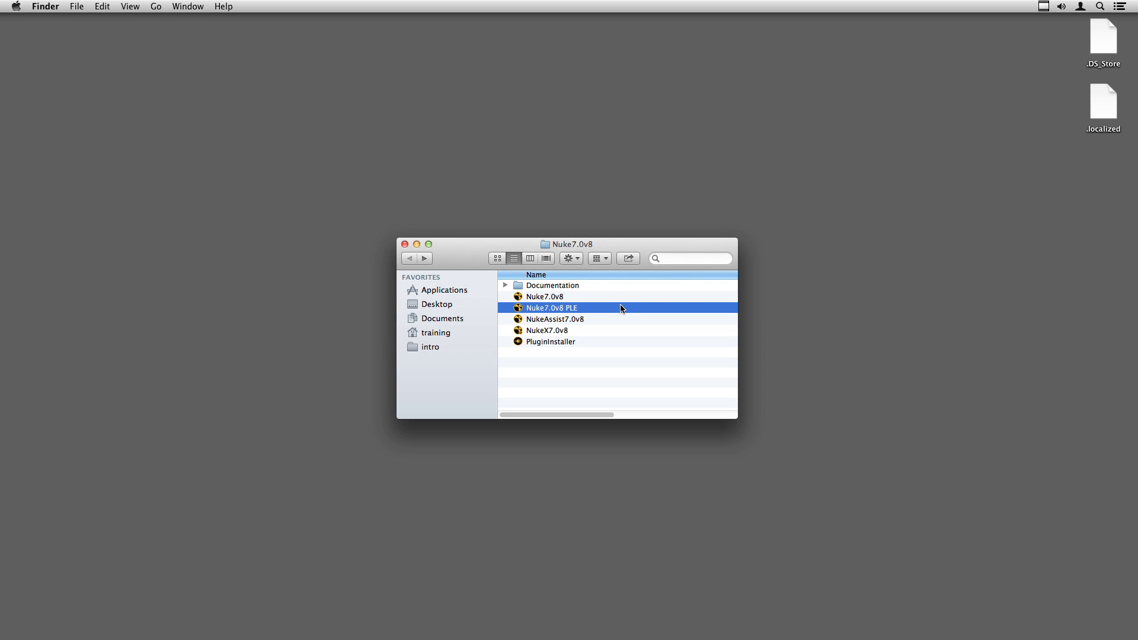
key(Down)
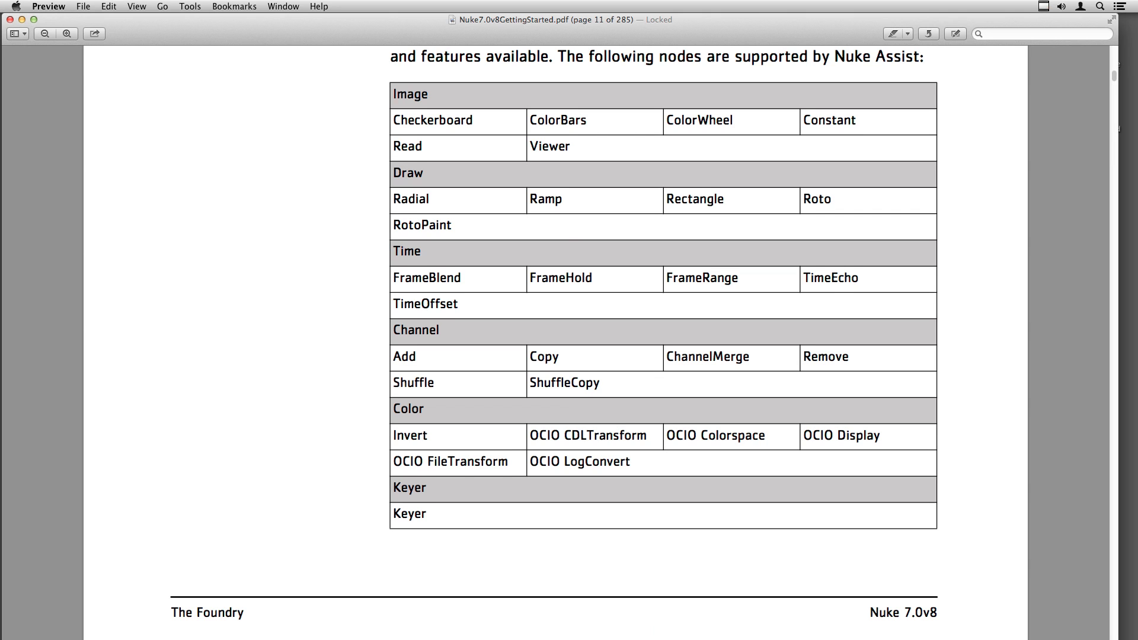
scroll(378, 149, up, 2)
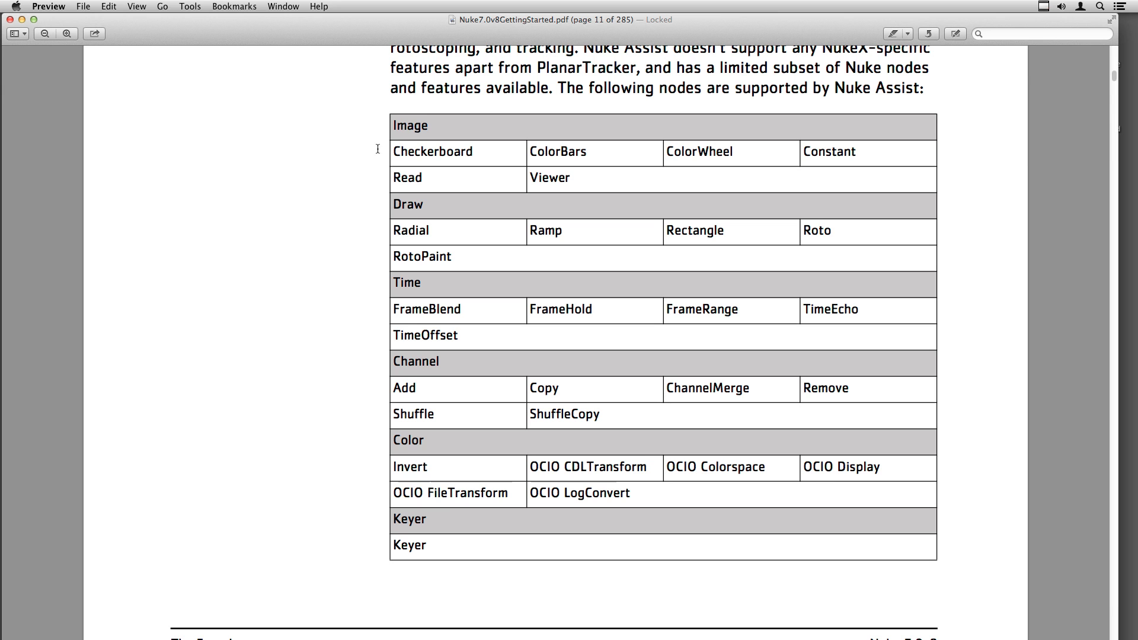
scroll(377, 149, up, 3)
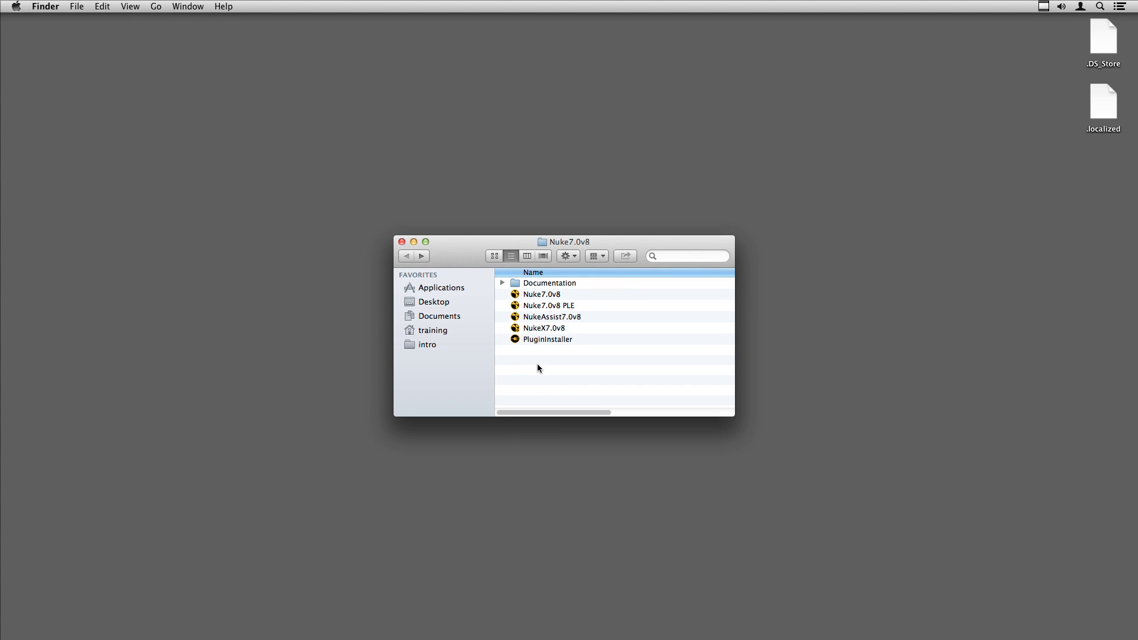
Launch Nuke7.0v8 to view its default workspace, and quit it.
click(541, 297)
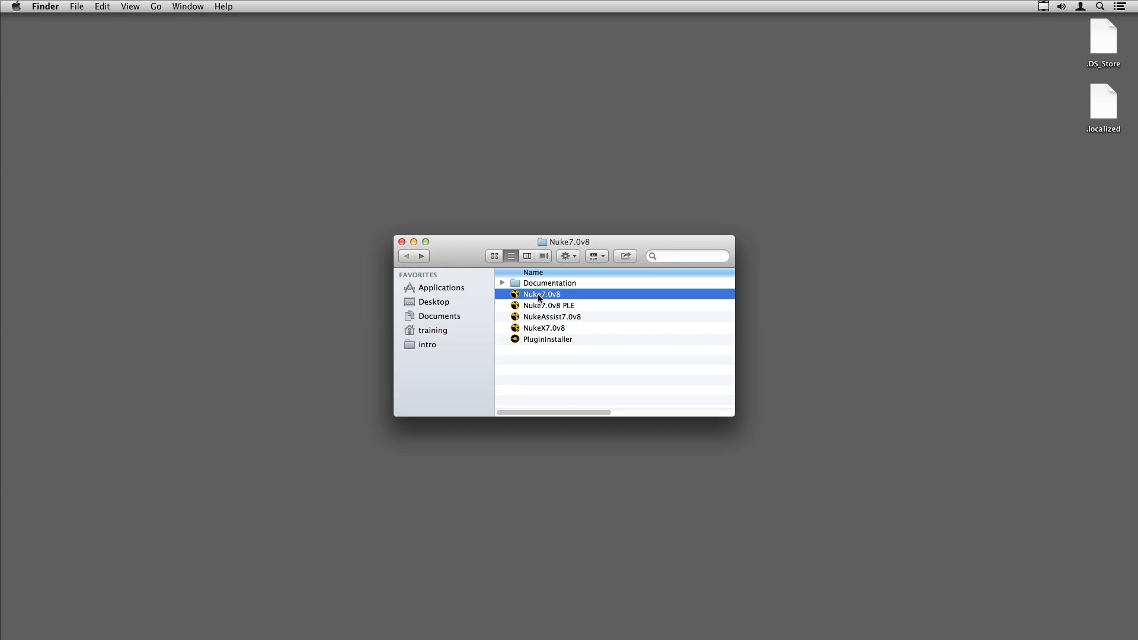
double_click(540, 297)
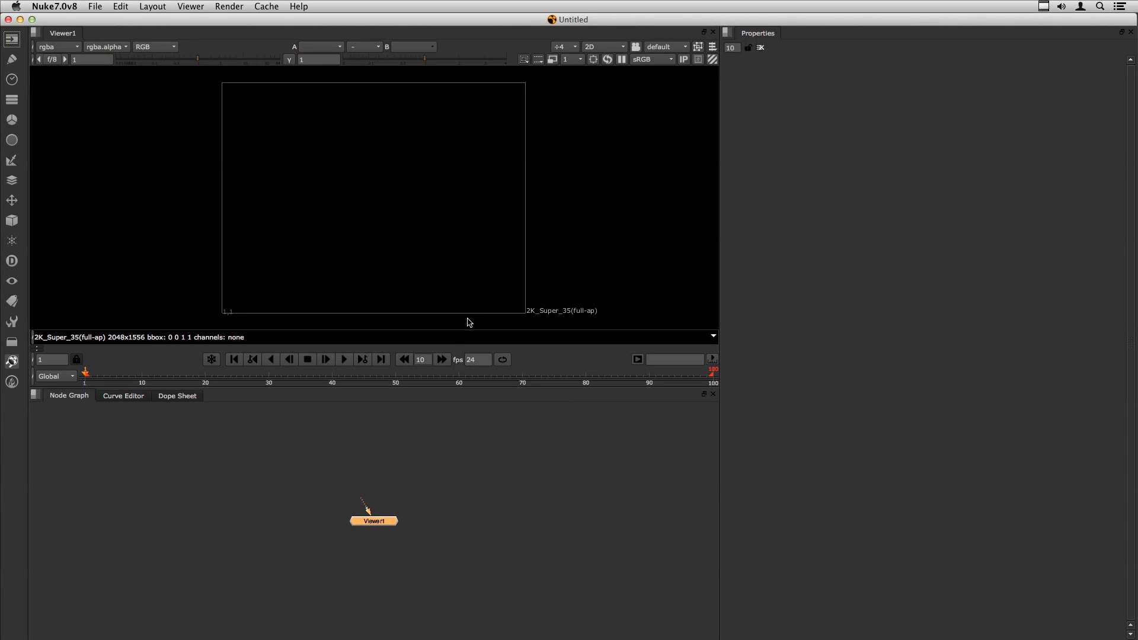
click(449, 477)
key(super+q)
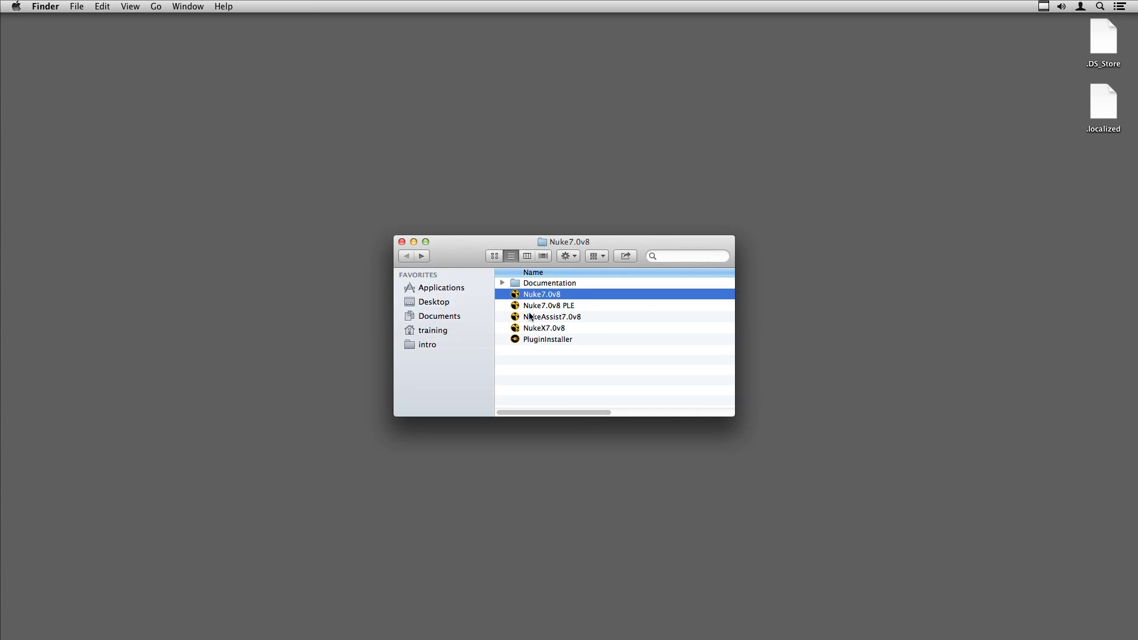
Launch NukeX7.0v8 and add a Denoise node to the empty area beside the Viewer node.
click(542, 377)
double_click(540, 329)
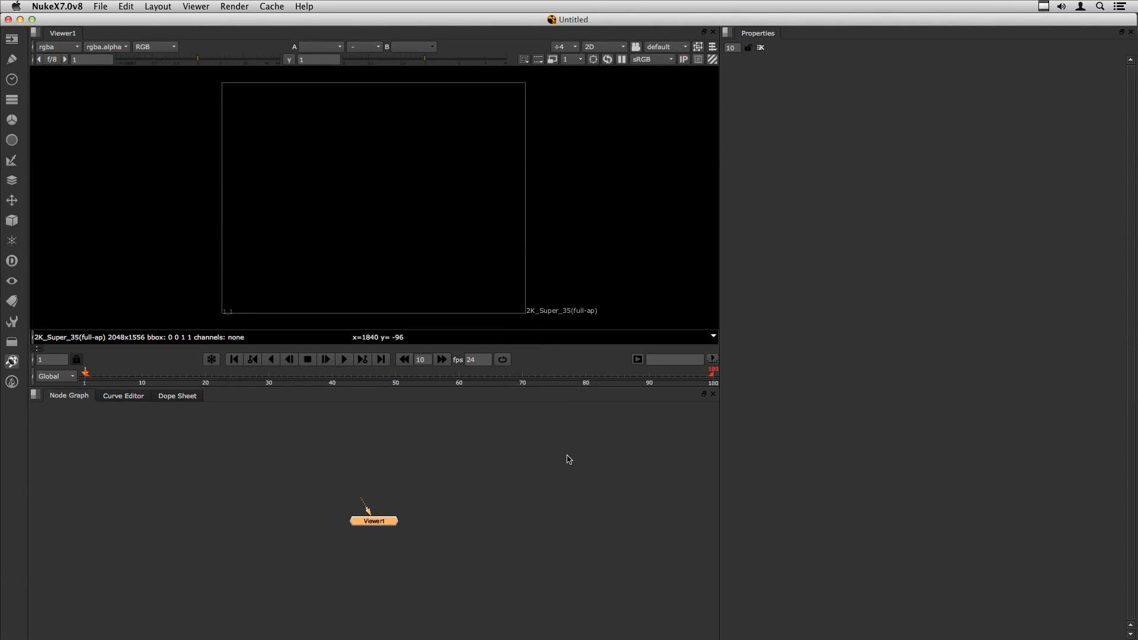
click(539, 506)
key(Tab)
text(Denoise)
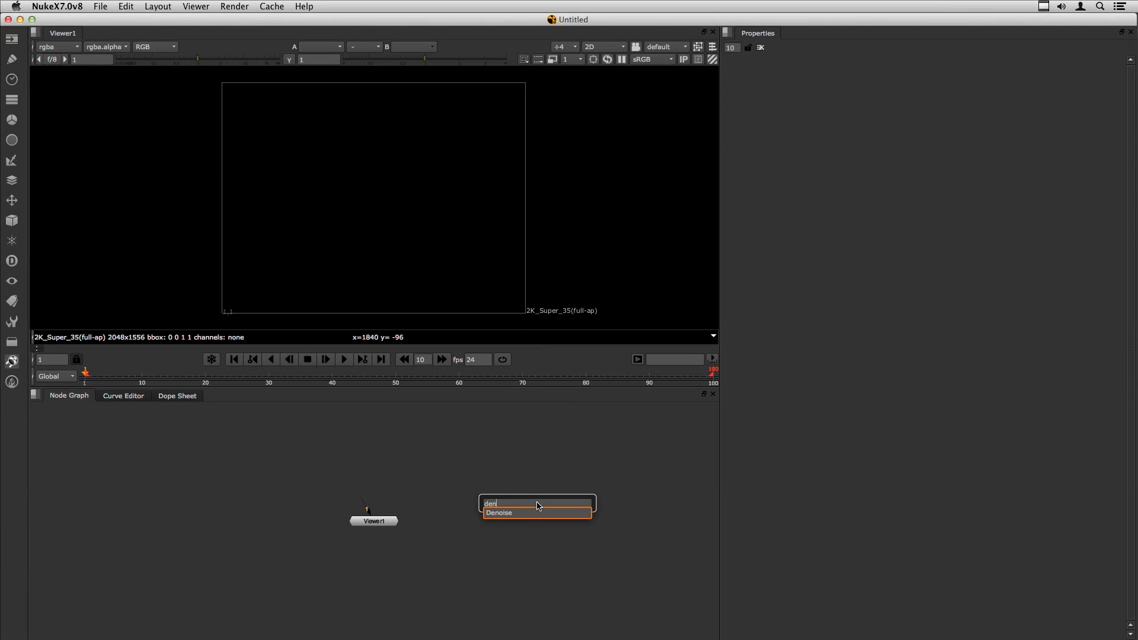
key(Return)
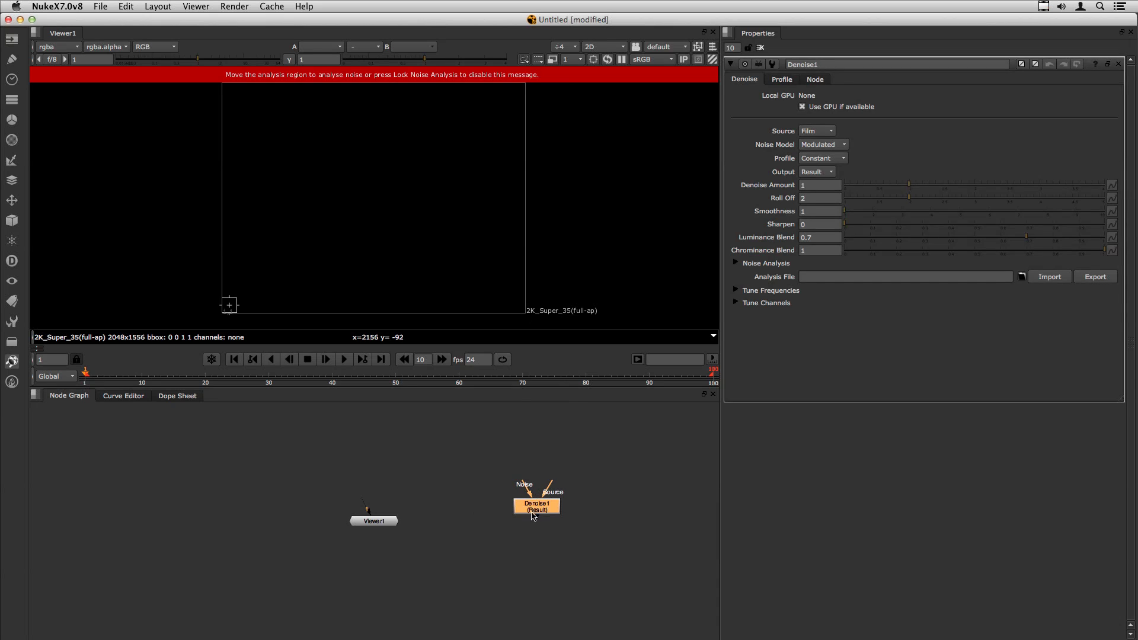
Reposition the Denoise node closer to the Viewer node in the node graph, deselect it, and quit NukeX.
drag(524, 519, 472, 537)
scroll(511, 518, up, 5)
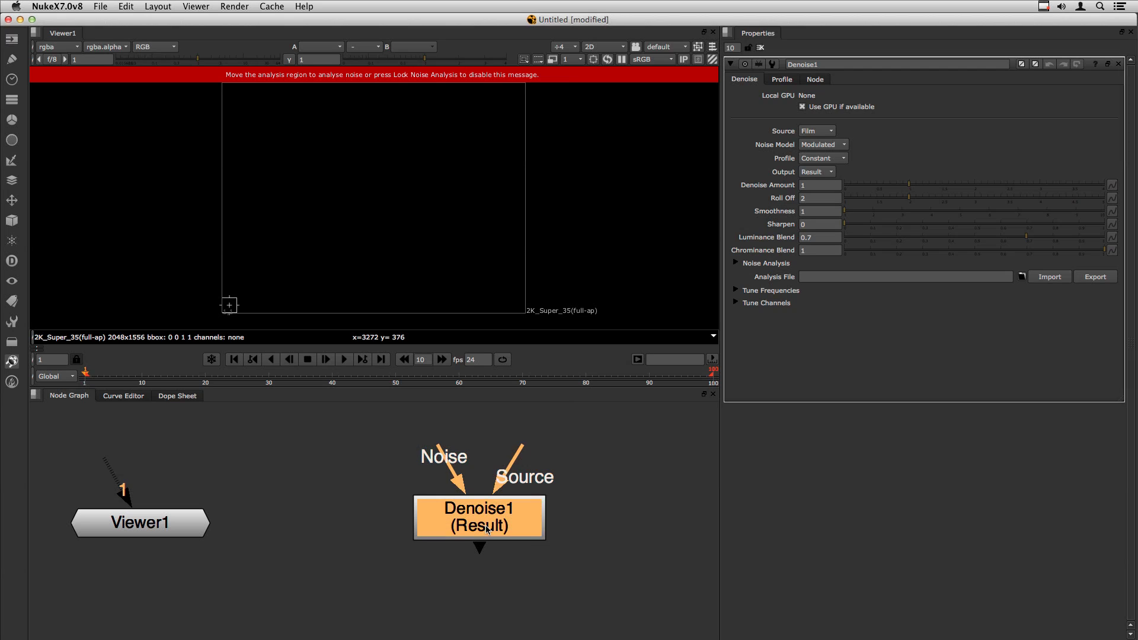
drag(492, 529, 477, 539)
click(576, 551)
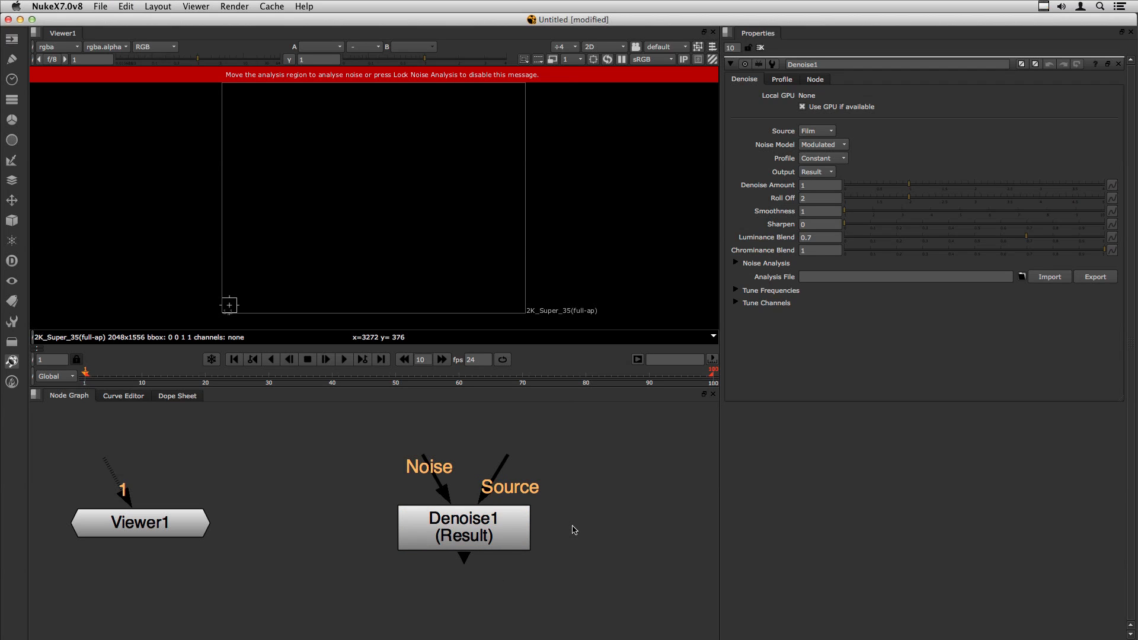
key(super+q)
click(582, 546)
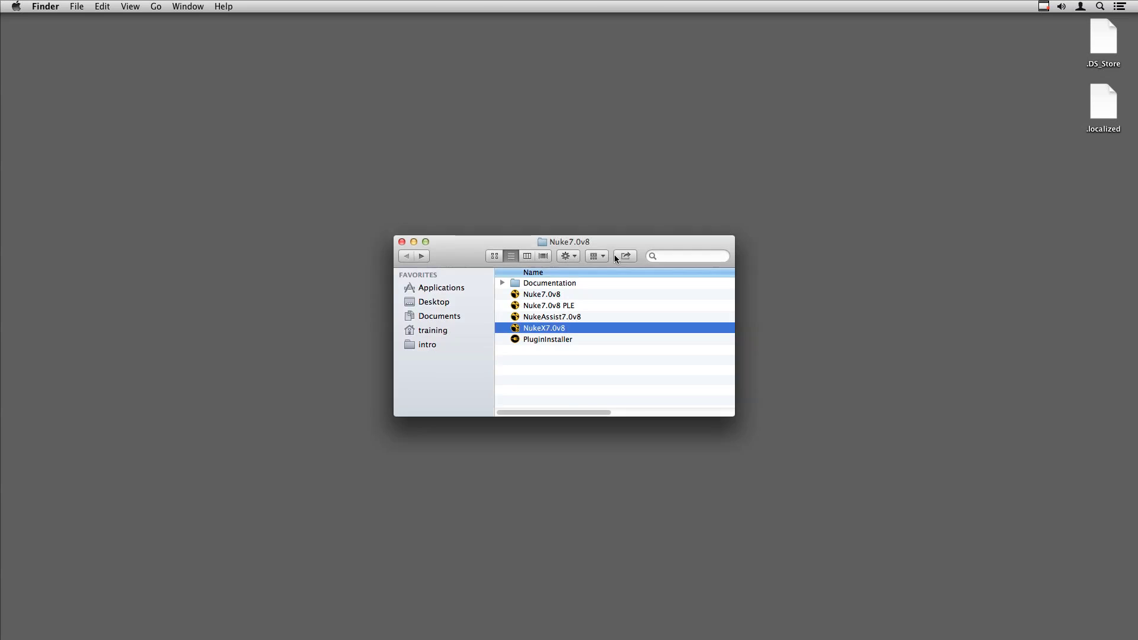
Launch Nuke7.0v8 and paste the Denoise node from NukeX into the node graph.
double_click(541, 296)
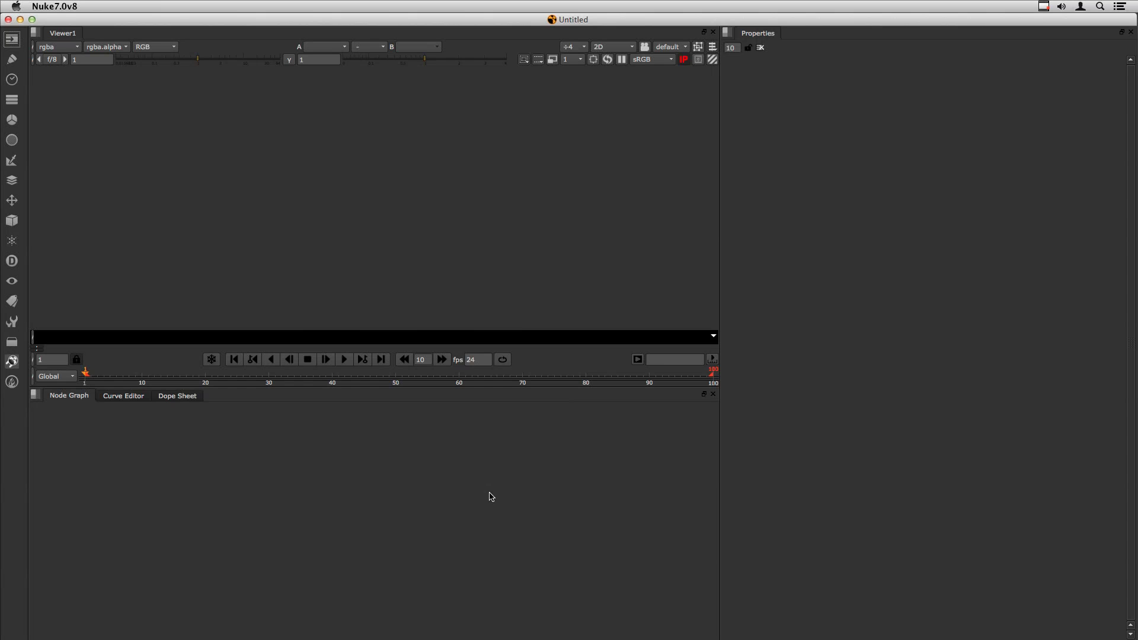
key(super+v)
mouse_move(490, 502)
mouse_down()
mouse_move(468, 502)
mouse_move(489, 516)
mouse_up()
scroll(492, 513, up, 5)
double_click(469, 523)
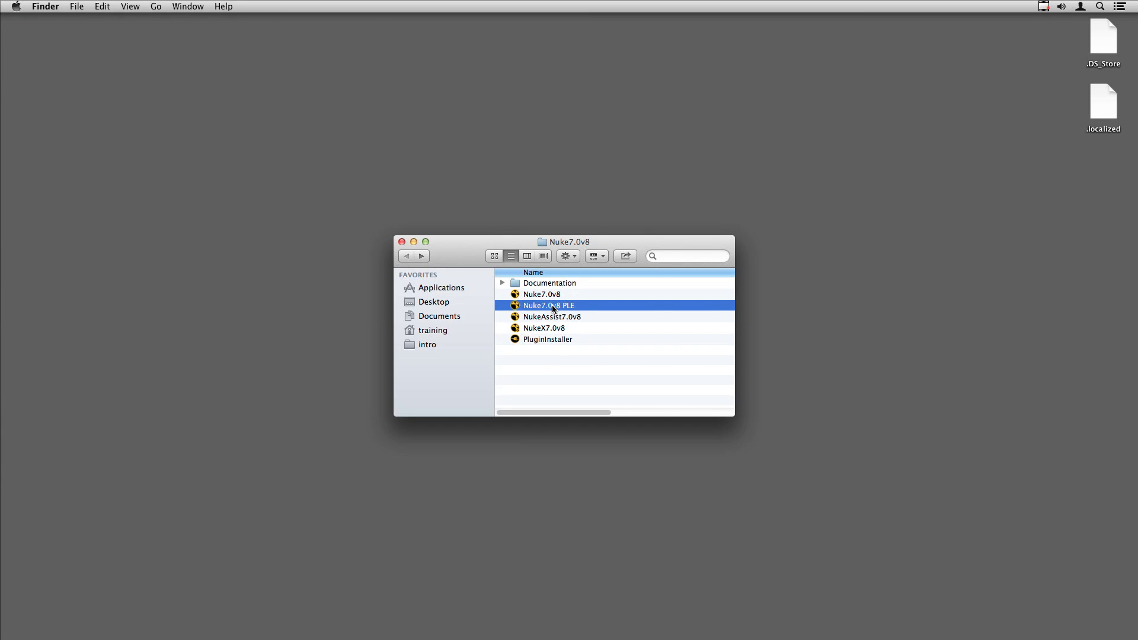
Launch Nuke7.0v8 PLE, accept the Personal Learning Edition notice, and deselect the Viewer node.
double_click(553, 306)
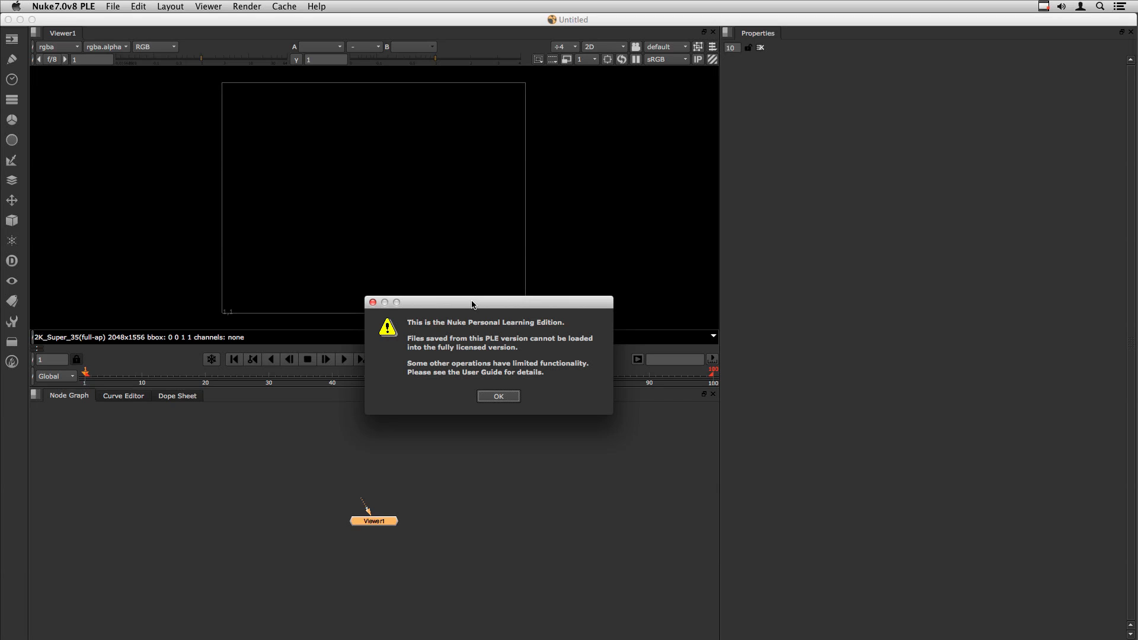
click(499, 397)
click(496, 499)
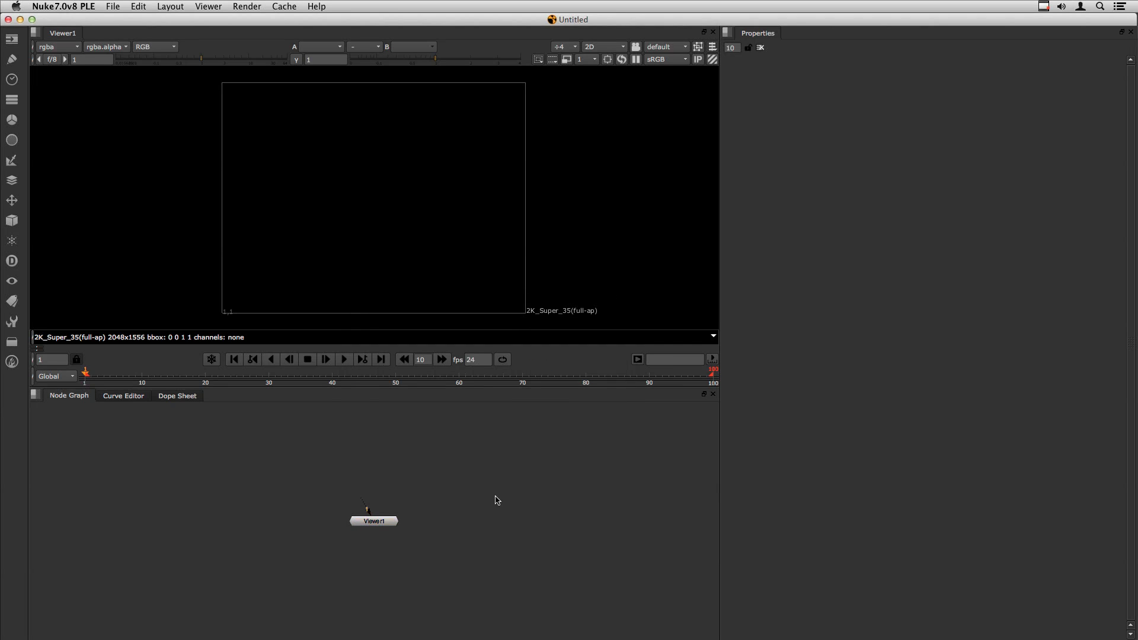
Save the script as PLE in the Desktop's intro folder, using the *.nkple file type.
key(super+s)
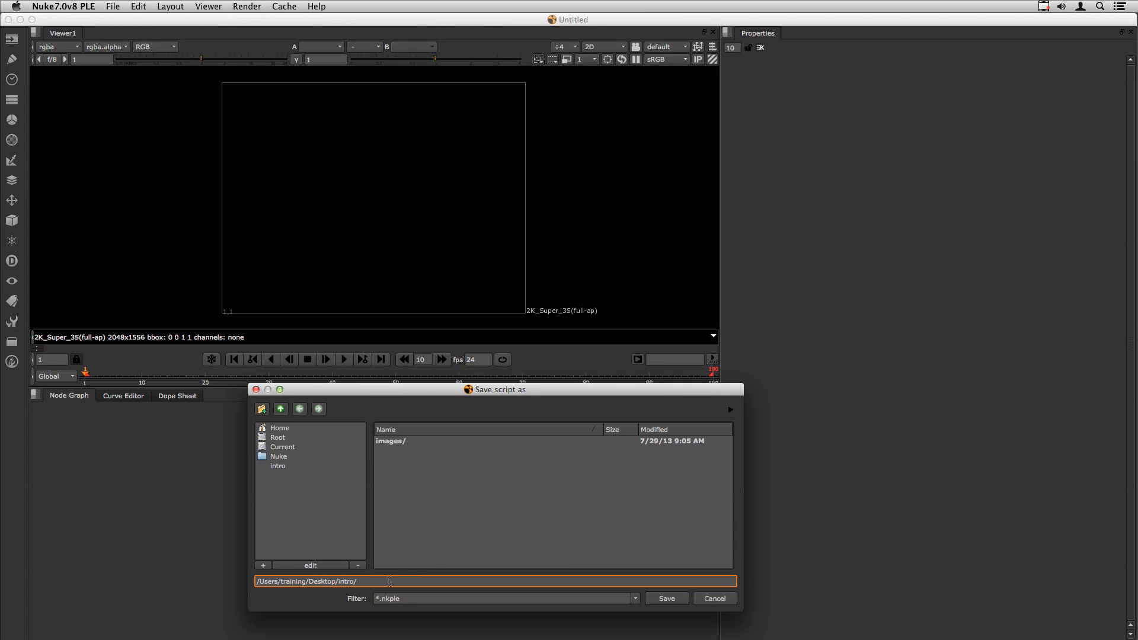
text(PLE)
drag(421, 391, 471, 181)
key(Tab)
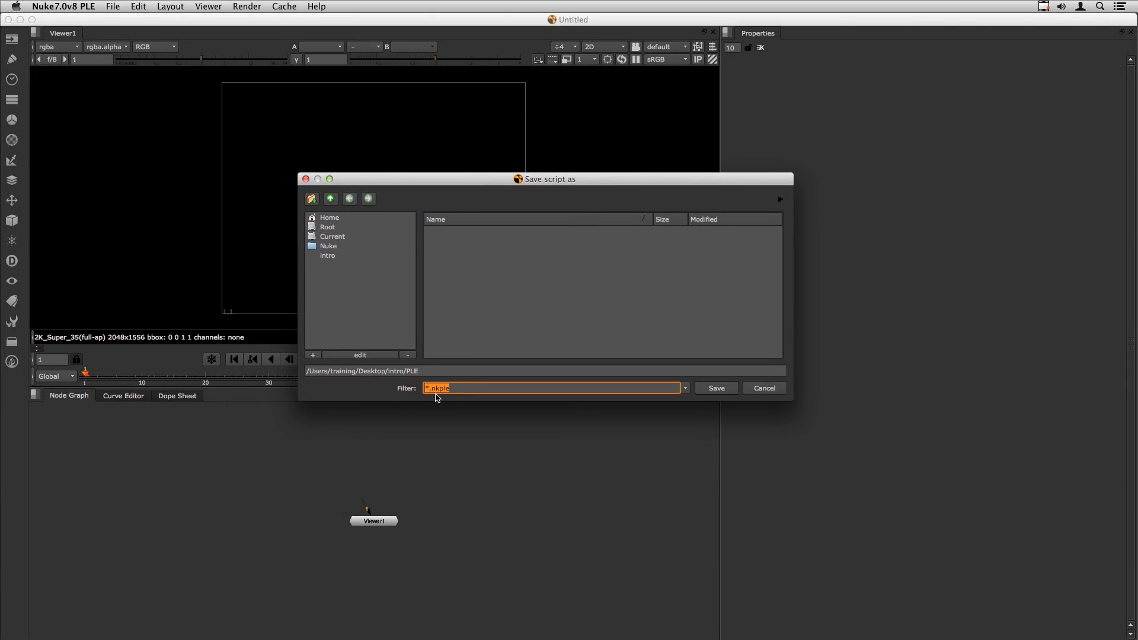
click(716, 389)
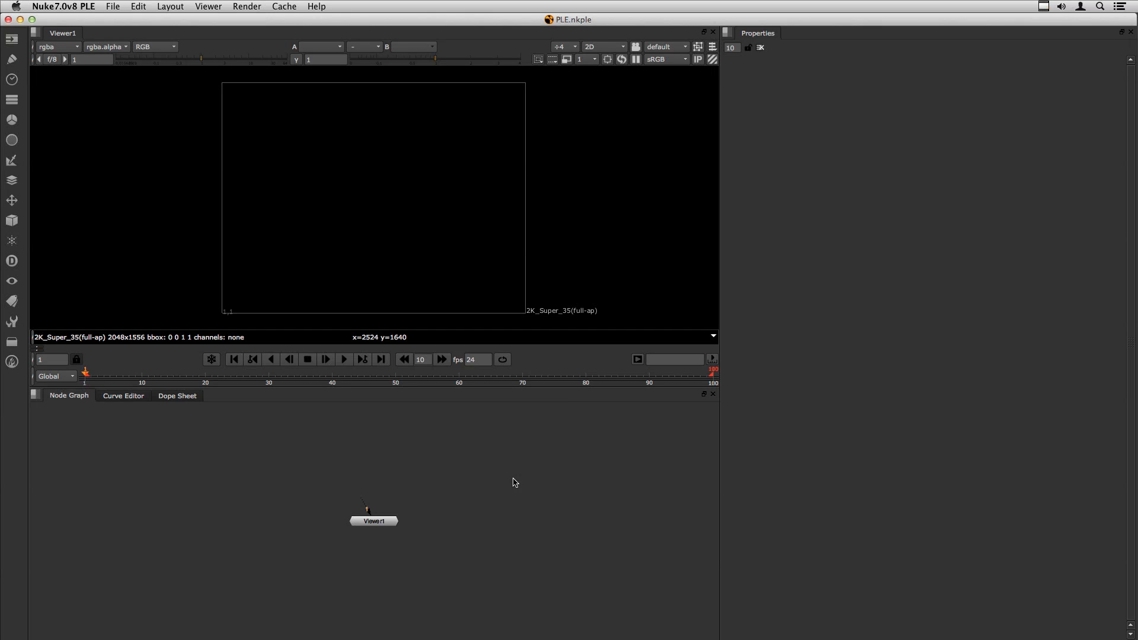
Add a CheckerBoard node to the node graph and place it beside the Viewer node.
key(Tab)
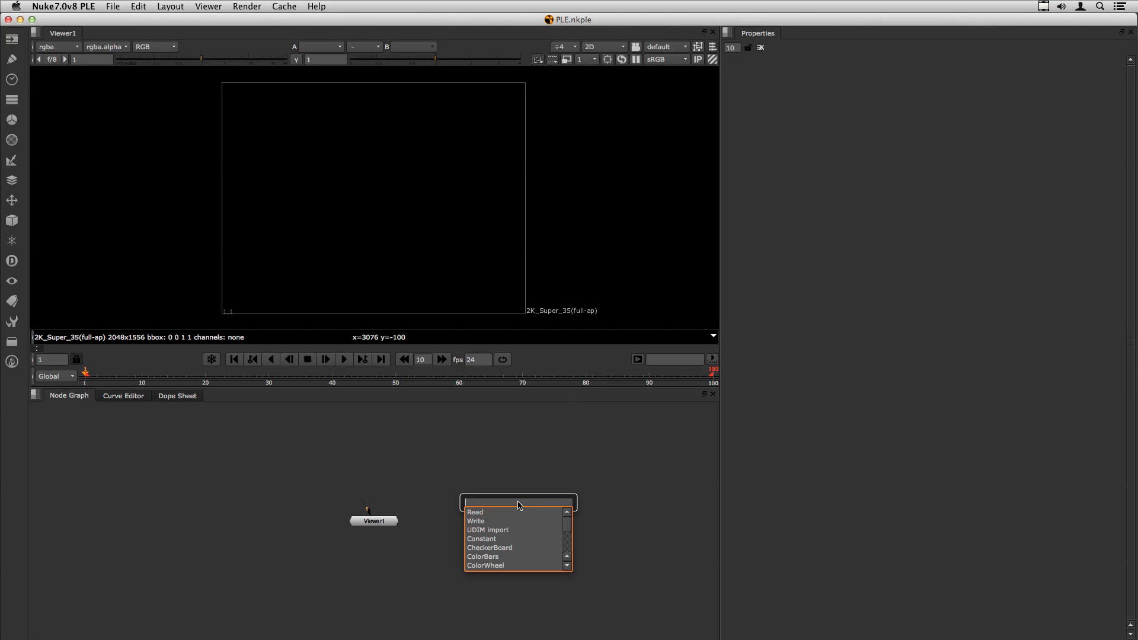
text(check)
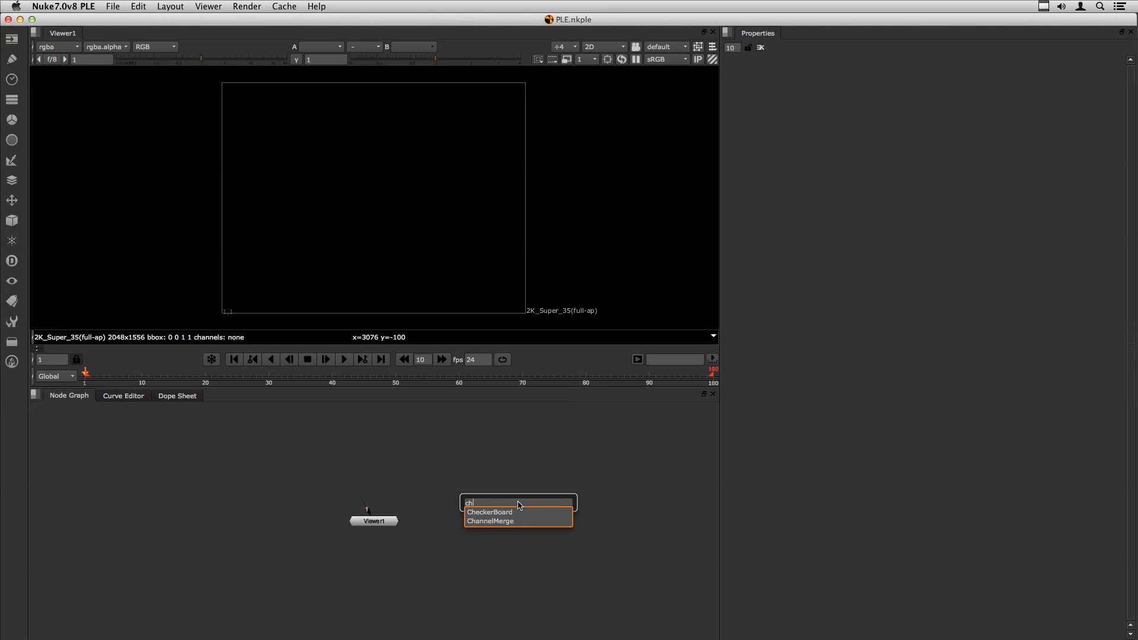
key(Return)
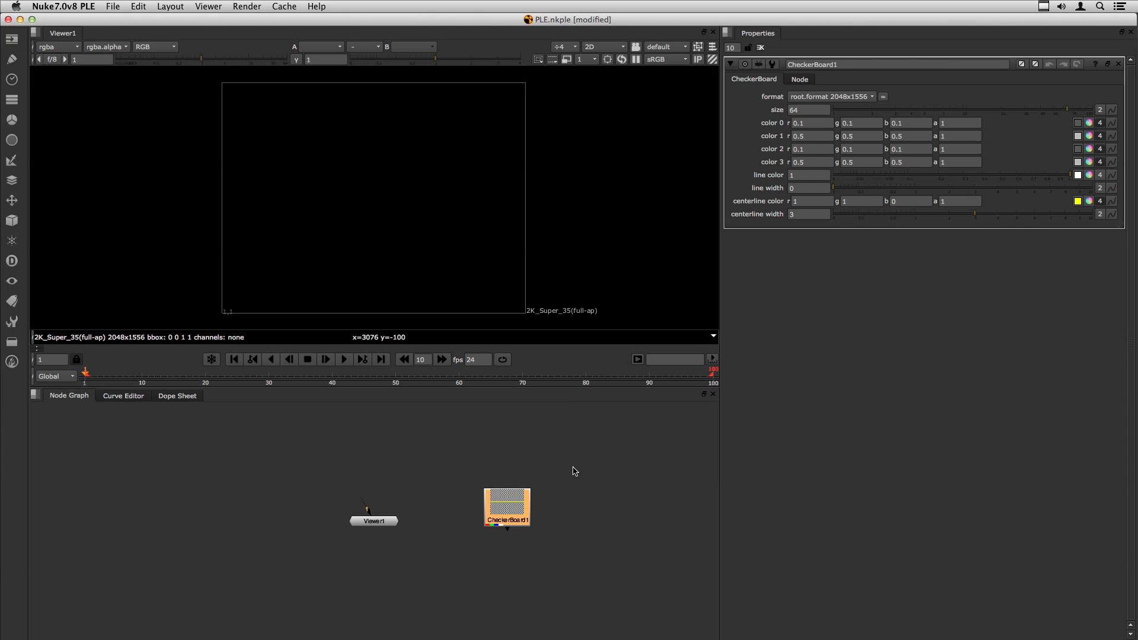
drag(509, 508, 515, 507)
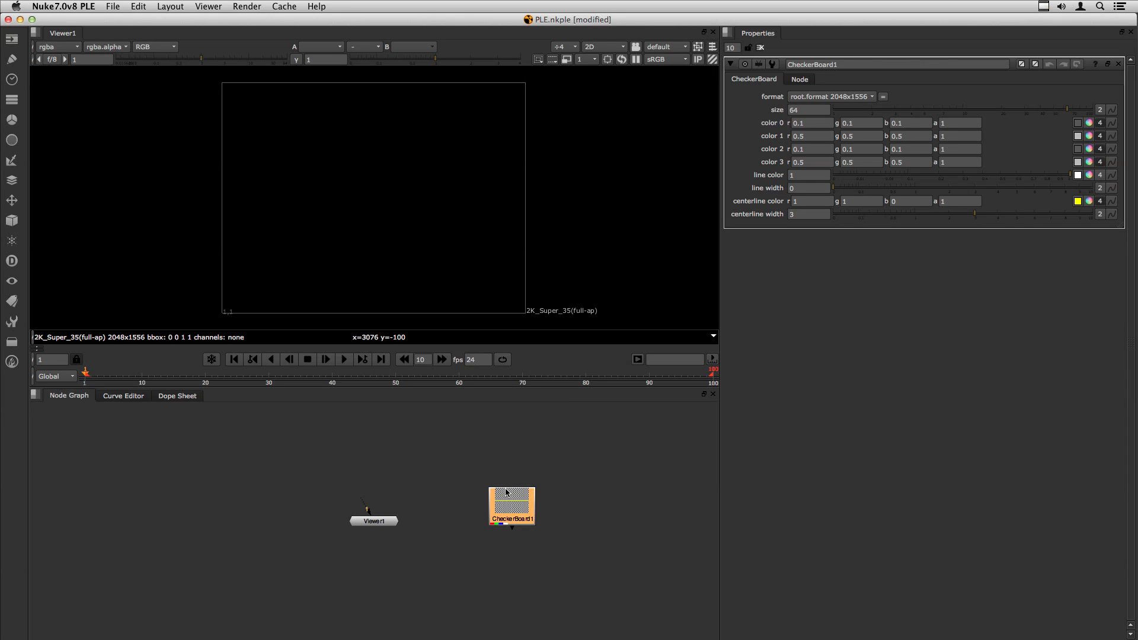
Display the CheckerBoard node in Viewer1 and inspect its image up close.
key(1)
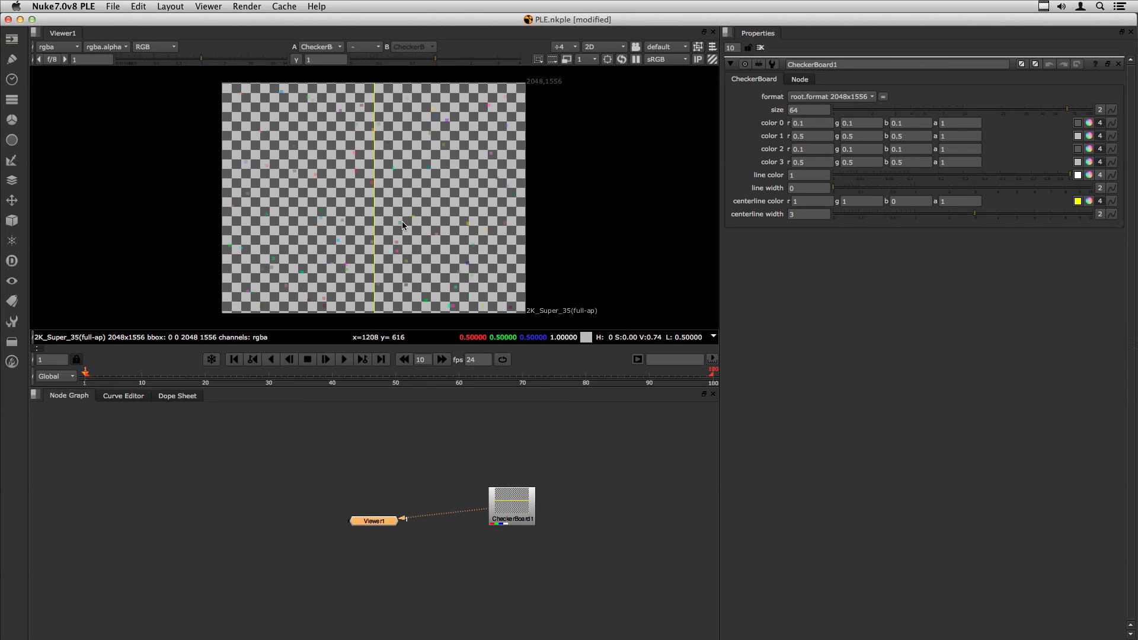
scroll(407, 222, up, 2)
scroll(407, 222, up, 5)
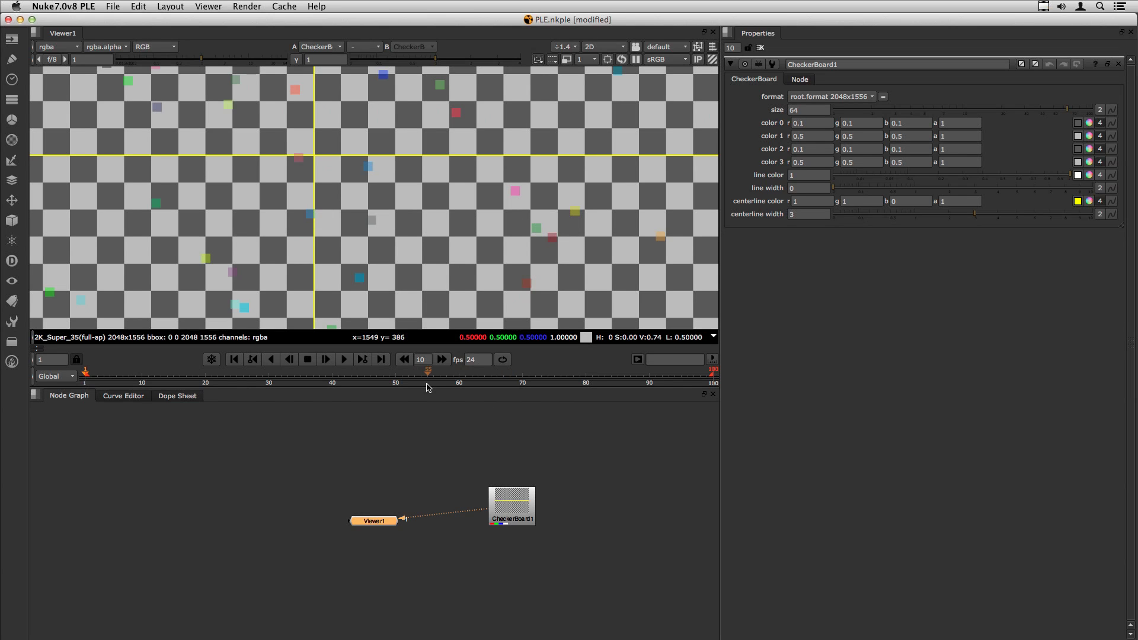
Step forward frame by frame to frame 9 and examine the PLE watermark noise over the CheckerBoard image.
key(Right)
key(Right)
key(Right)
key(Right)
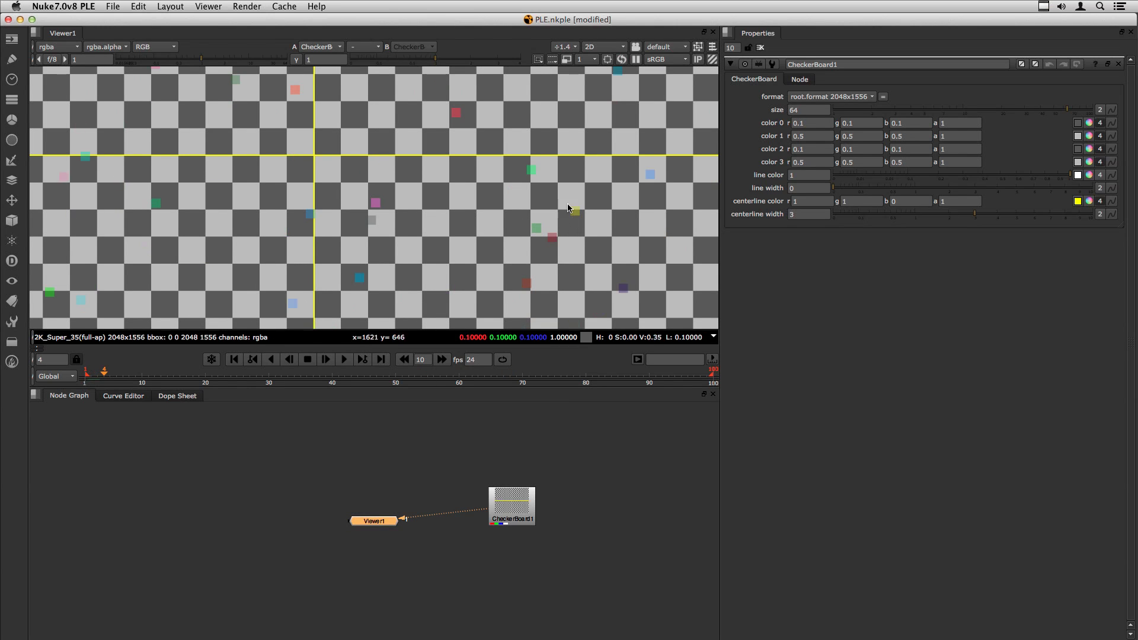
key(Right)
key(Right)
key(Right)
key(Right)
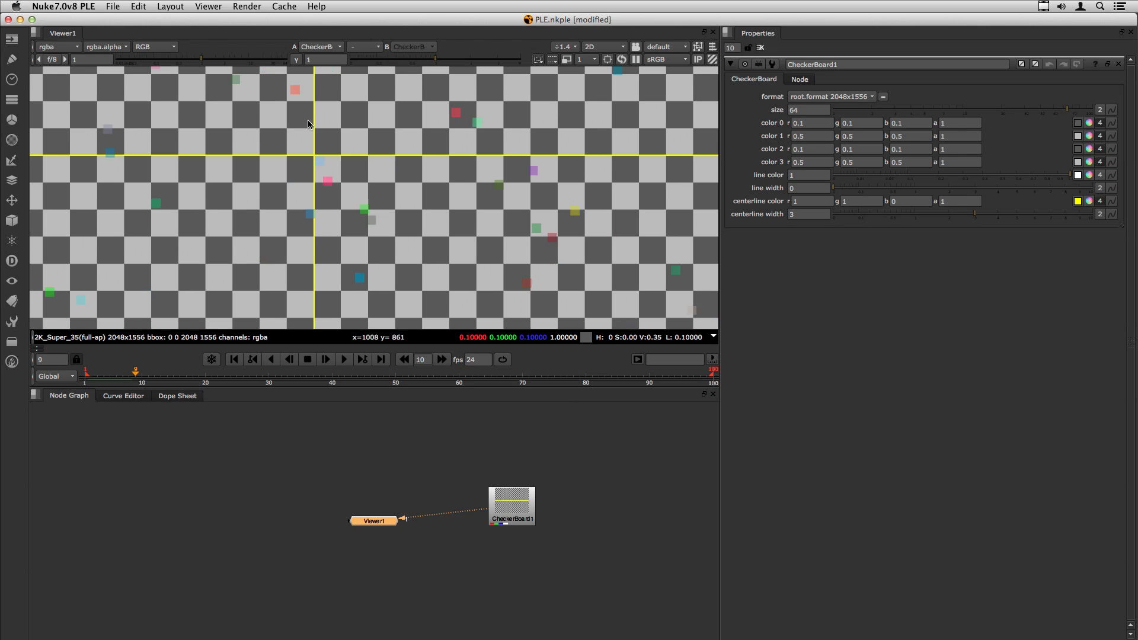
Add a Constant node, place it beside the CheckerBoard node, and display its full frame in Viewer1.
click(611, 526)
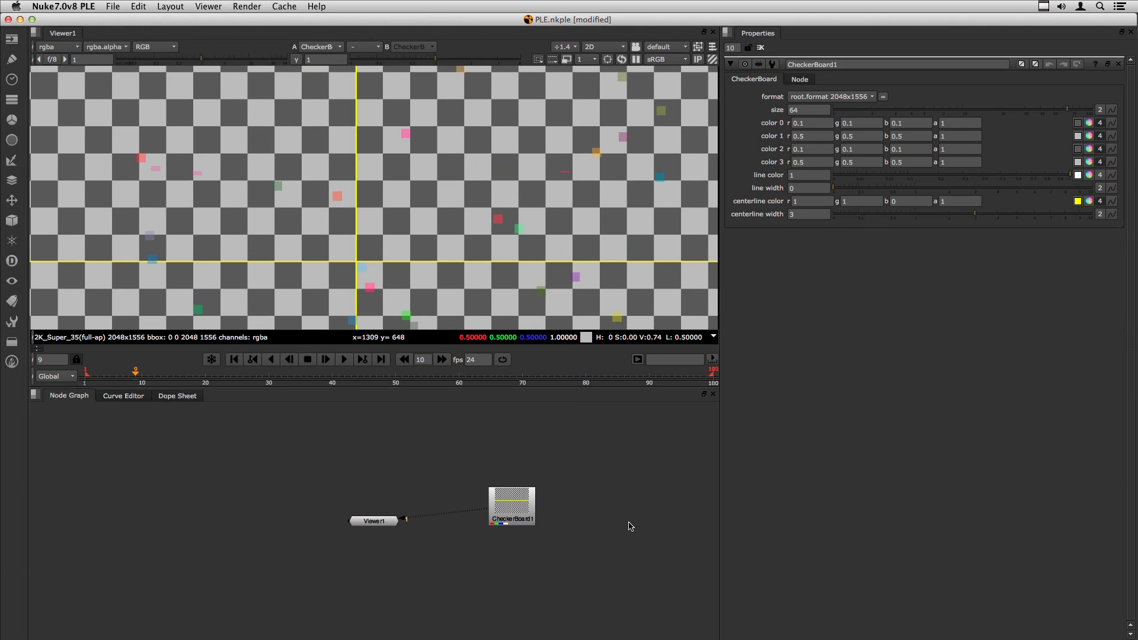
key(Tab)
text(const)
key(Return)
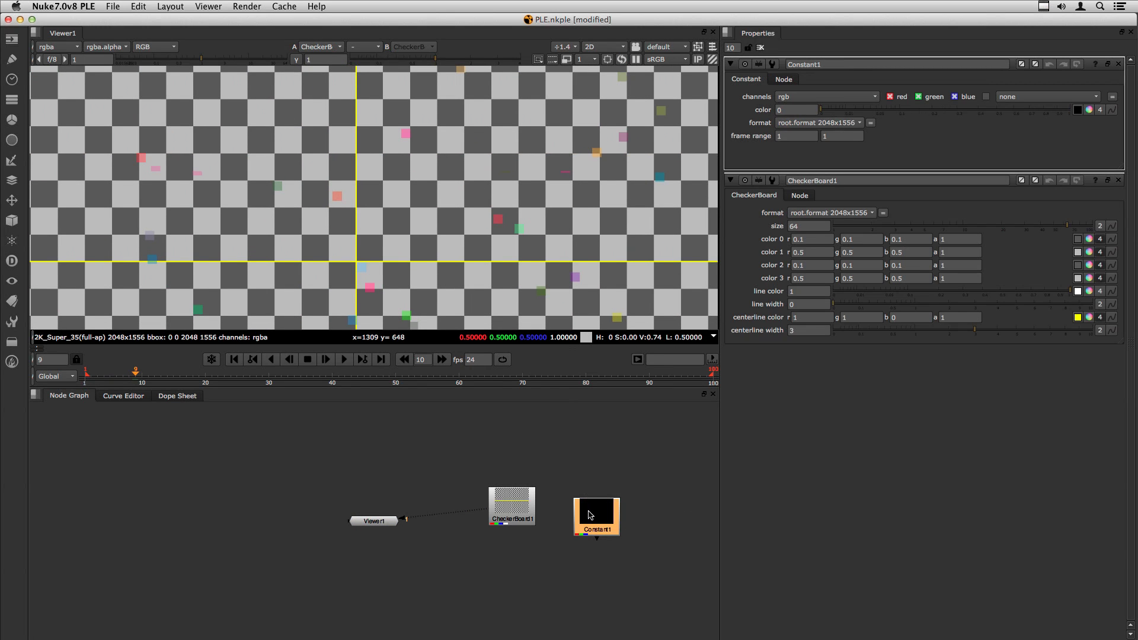
drag(588, 515, 571, 507)
key(1)
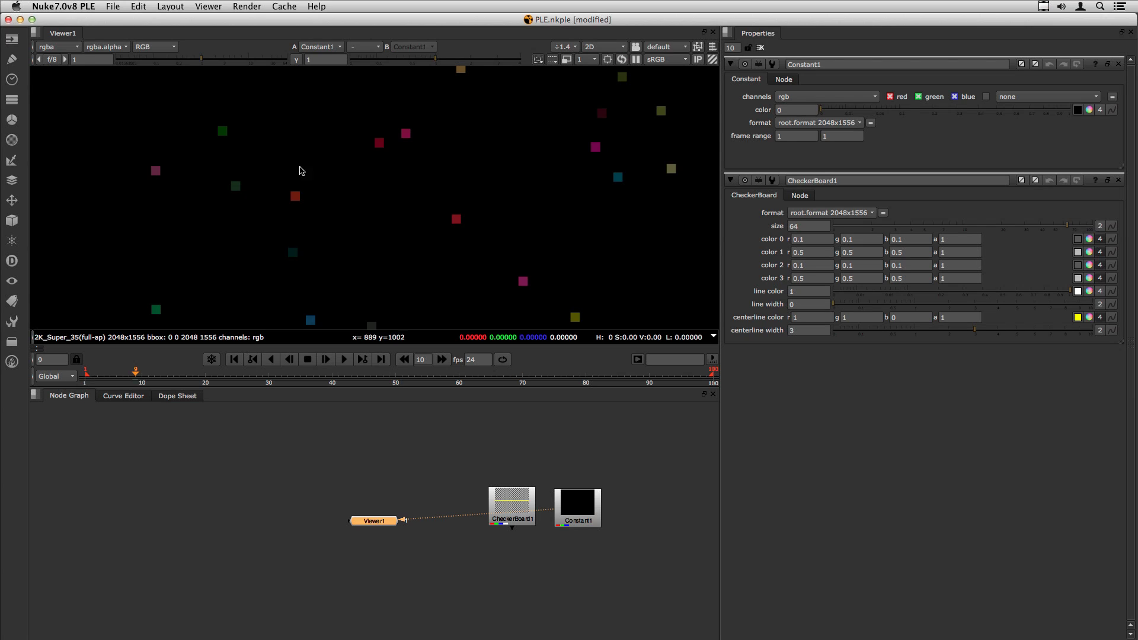
scroll(312, 170, down, 6)
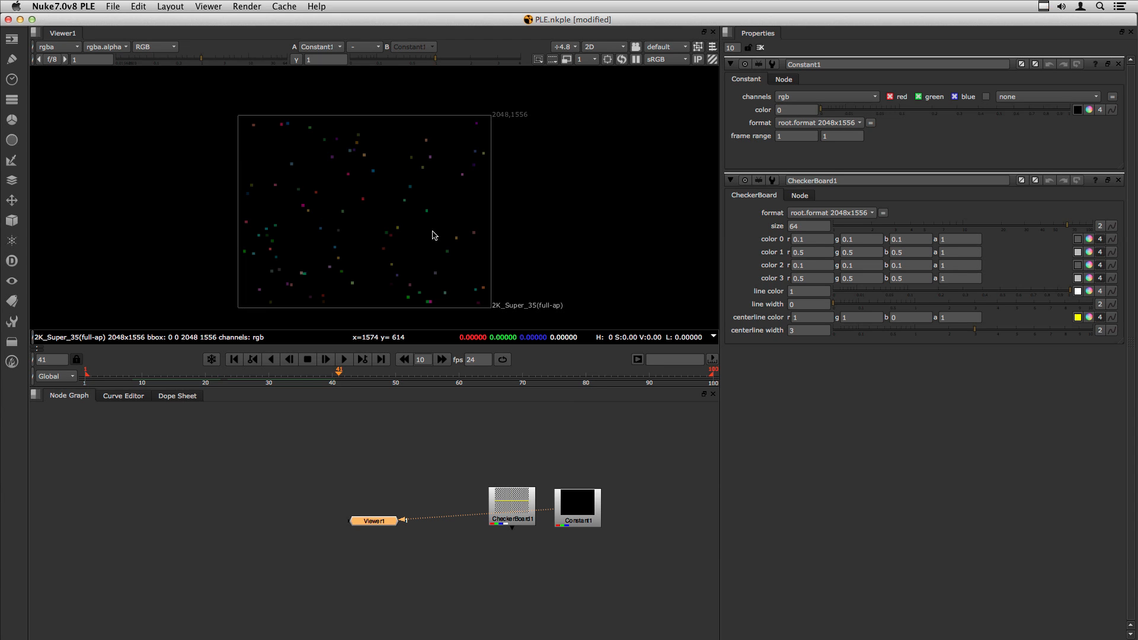
click(315, 7)
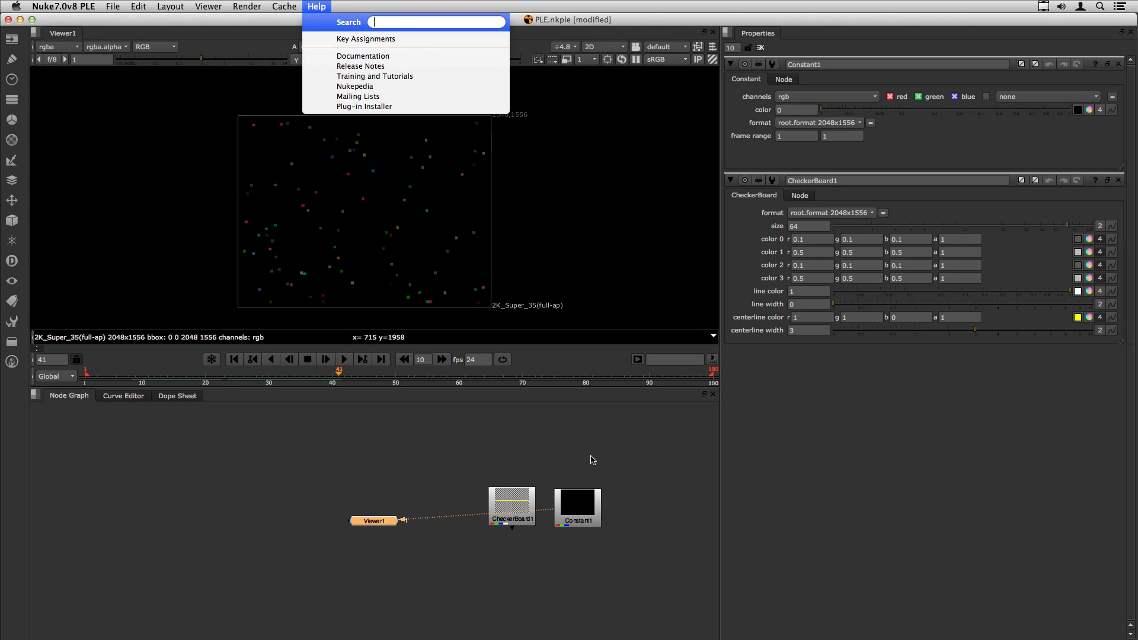
click(591, 458)
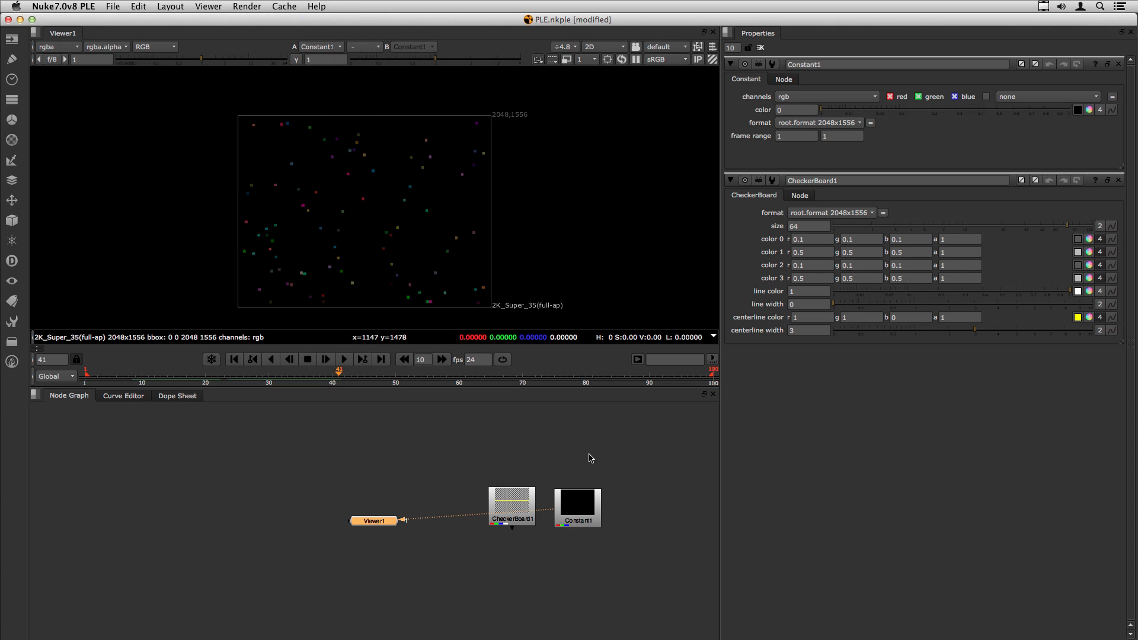